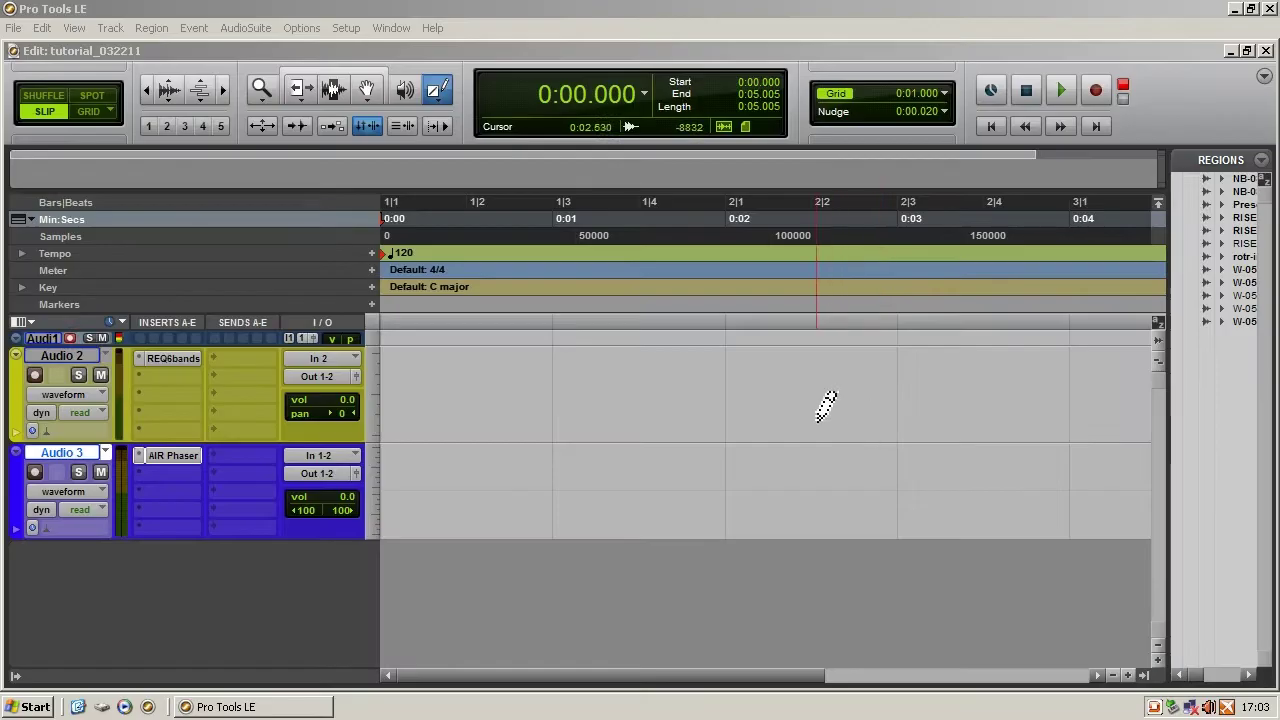
# Open the Renaissance EQ on Audio 2, flatten band 2, move bands 4–6 lower, and make band 6 a low-pass near 11071 Hz
pyautogui.click(676, 60)
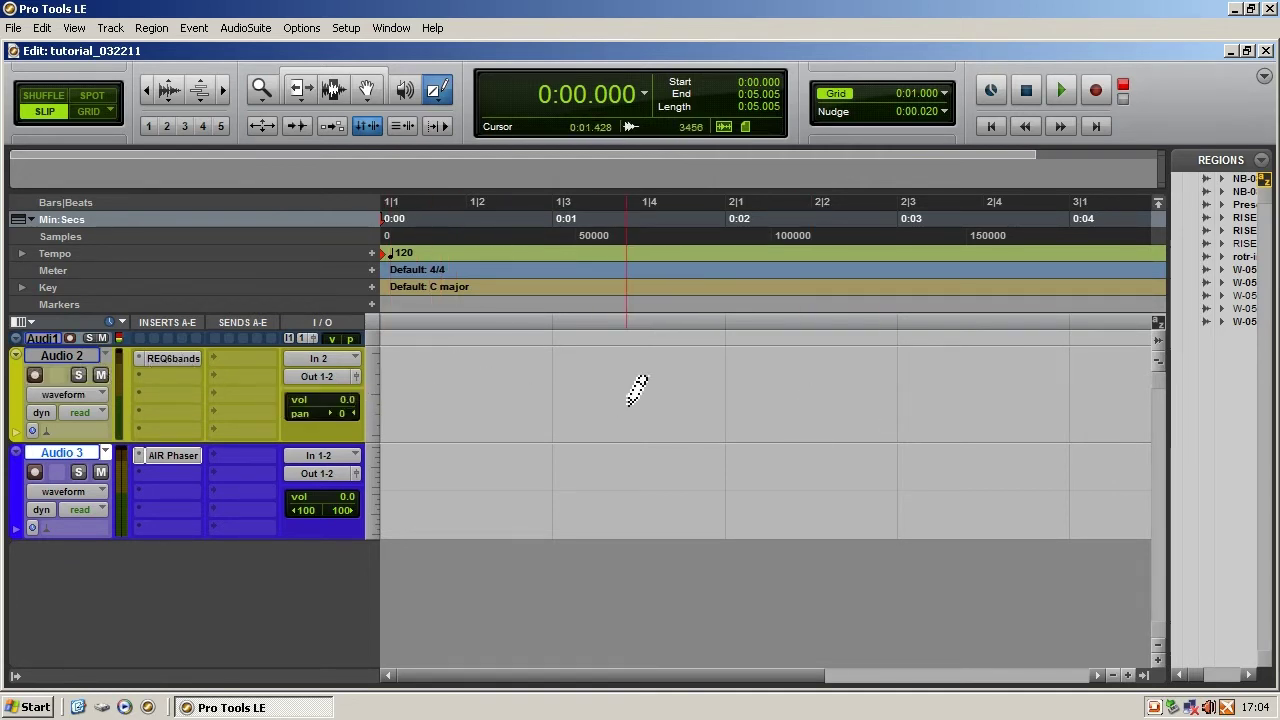
pyautogui.click(168, 357)
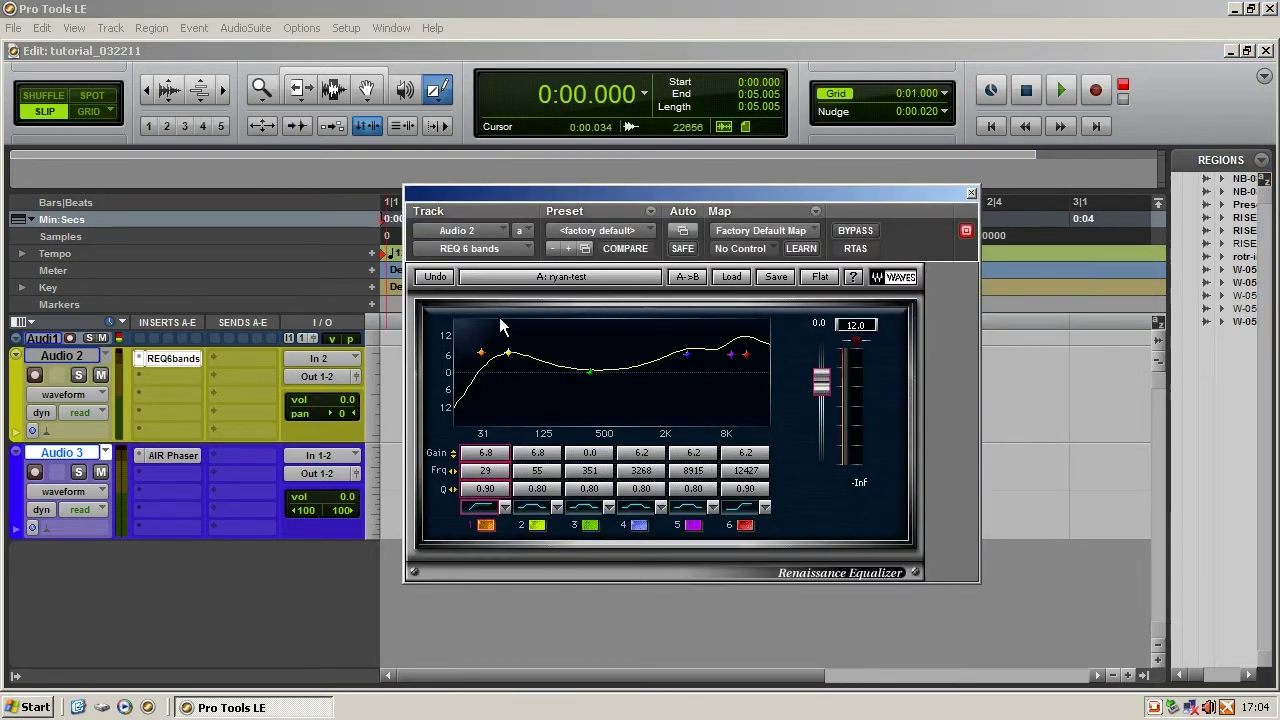
pyautogui.moveTo(508, 358); pyautogui.dragTo(481, 372)
pyautogui.moveTo(685, 358)
pyautogui.mouseDown()
pyautogui.moveTo(755, 360)
pyautogui.moveTo(686, 364)
pyautogui.mouseUp()
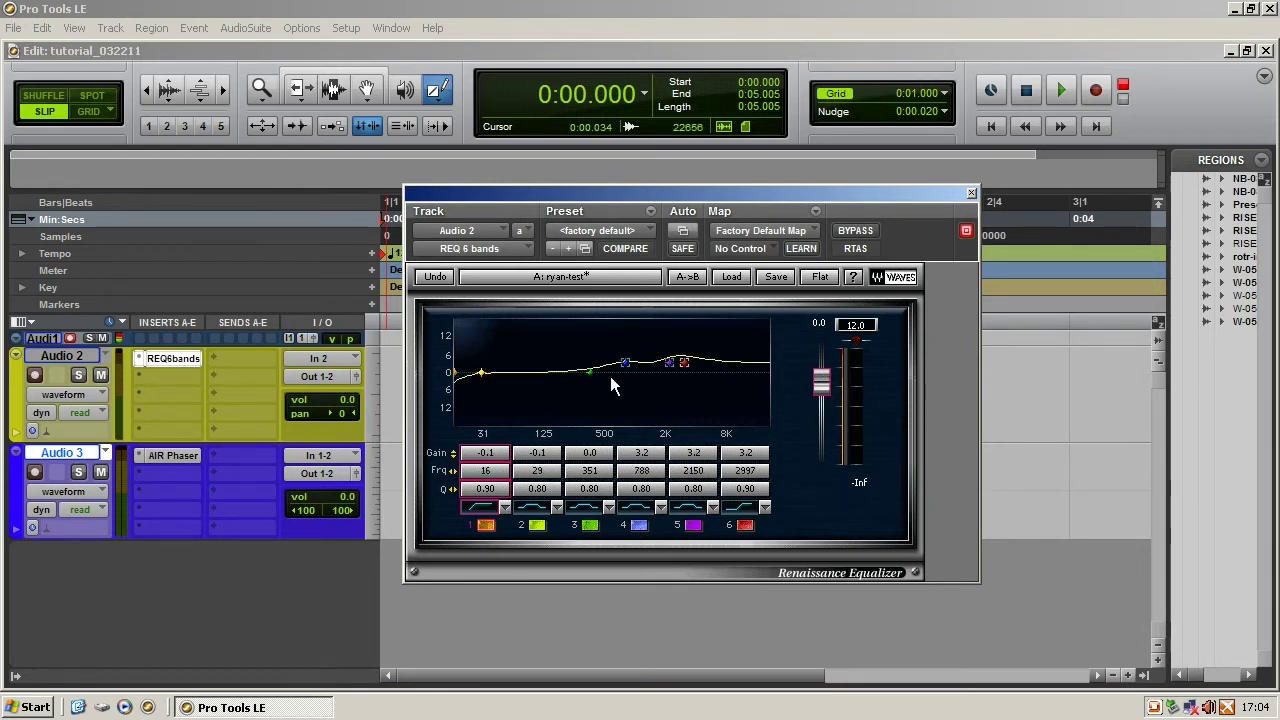
pyautogui.click(738, 511)
pyautogui.moveTo(685, 362); pyautogui.dragTo(741, 363)
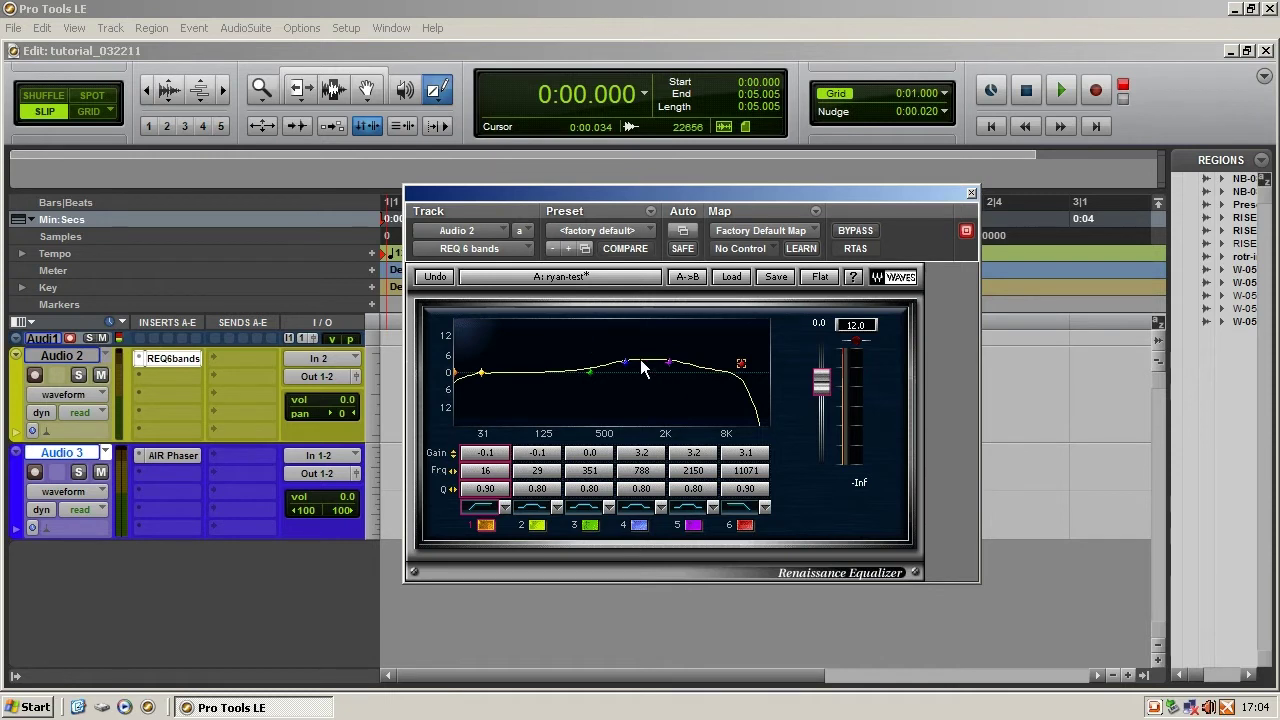
# Check the EQ's Save and Load preset menus, then choose Put Into Preset Menu As..
pyautogui.click(778, 280)
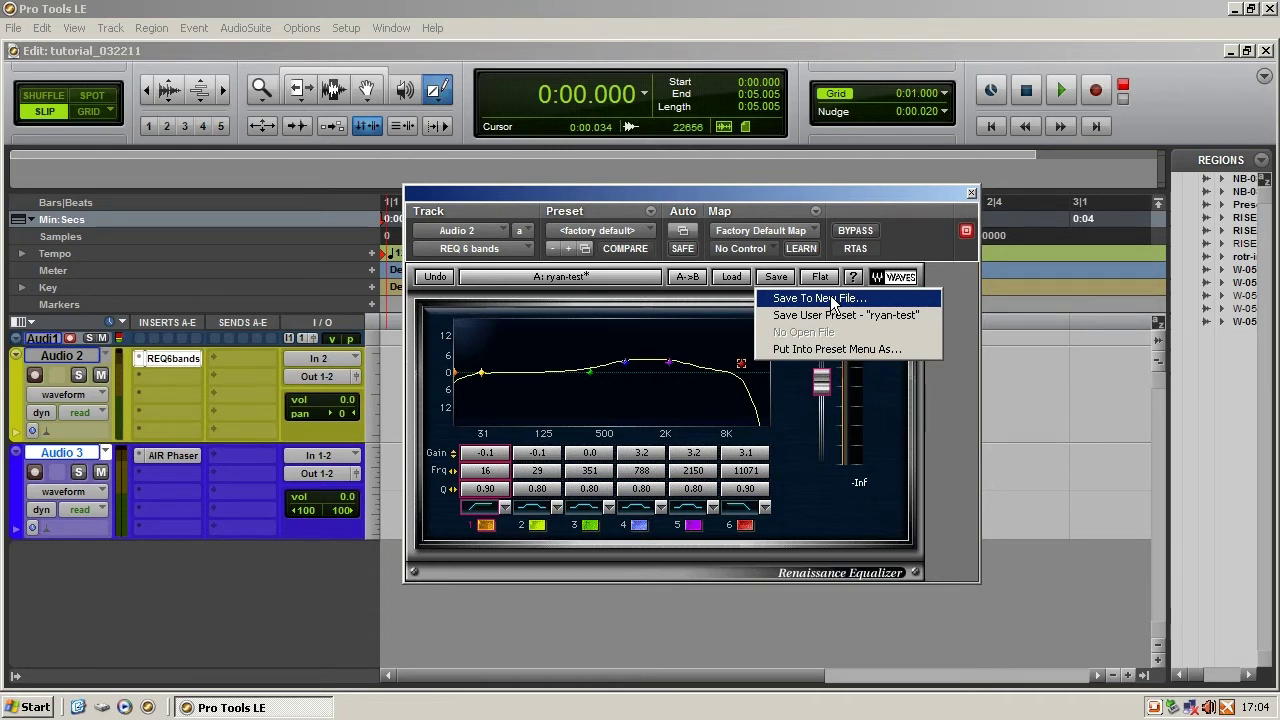
pyautogui.click(736, 280)
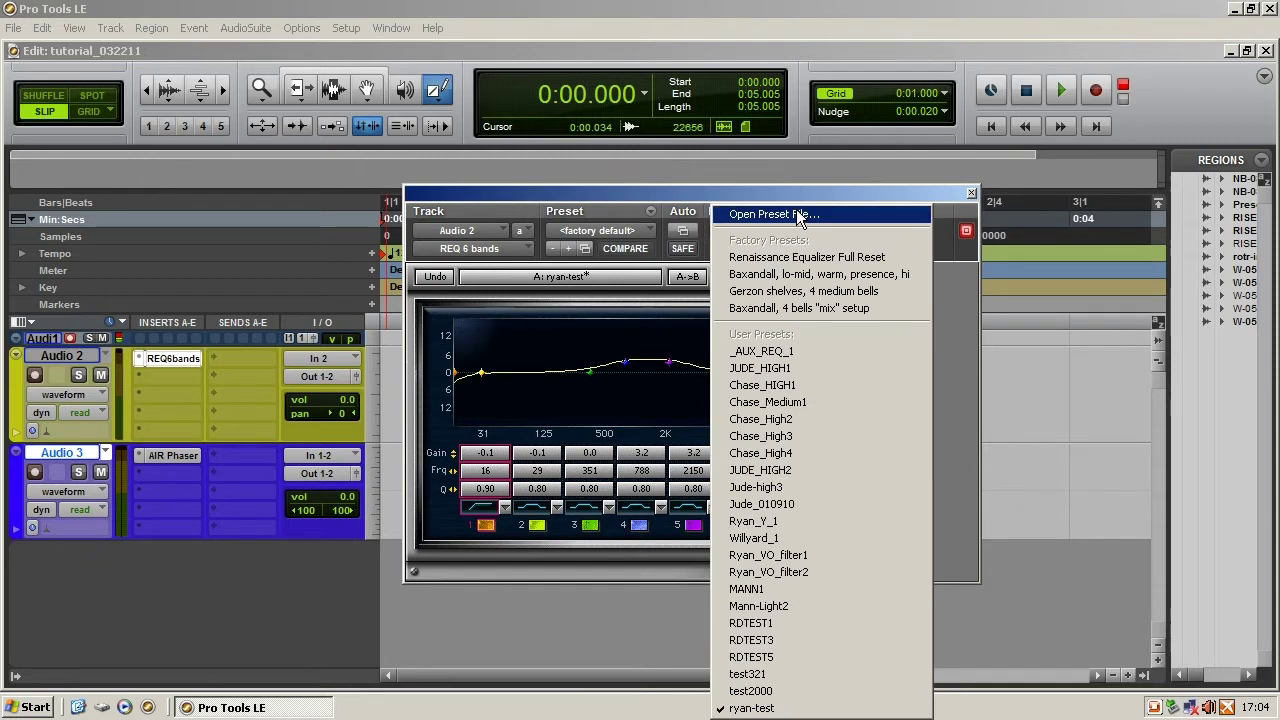
pyautogui.click(846, 193)
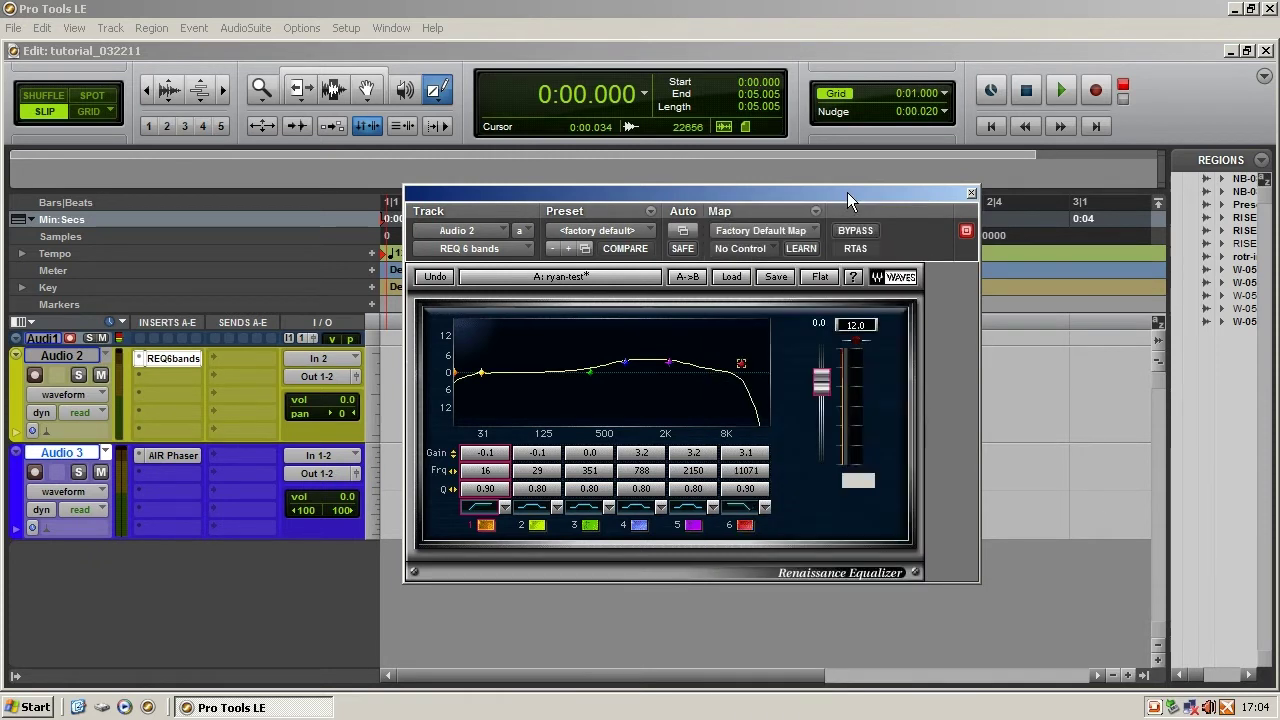
pyautogui.click(776, 277)
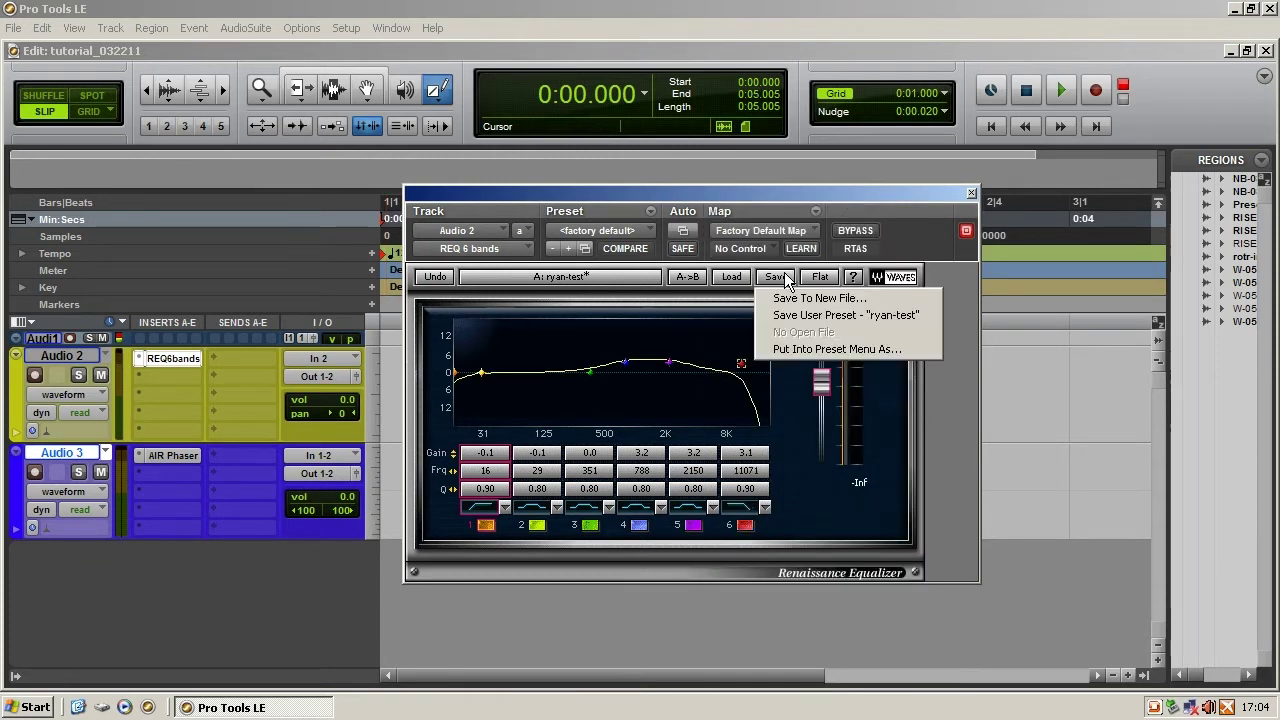
pyautogui.click(824, 350)
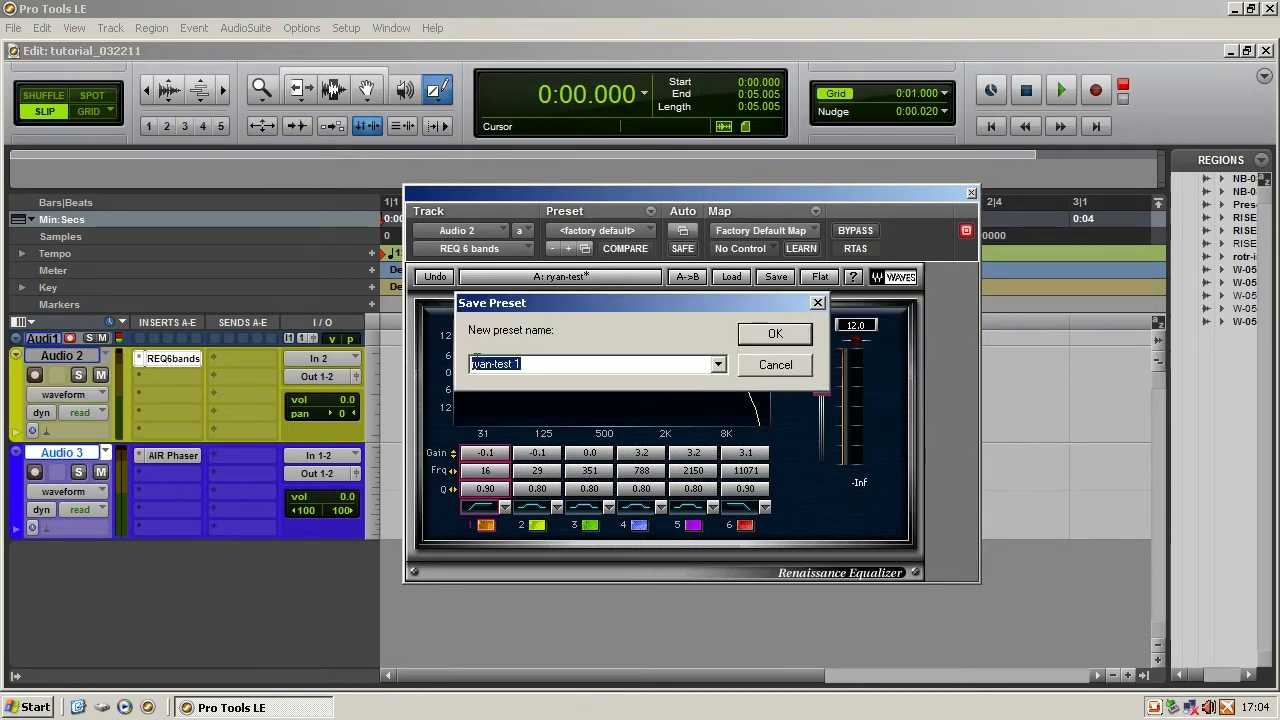
# Name the new EQ preset ryantest2 and confirm the save
pyautogui.write('ryan')
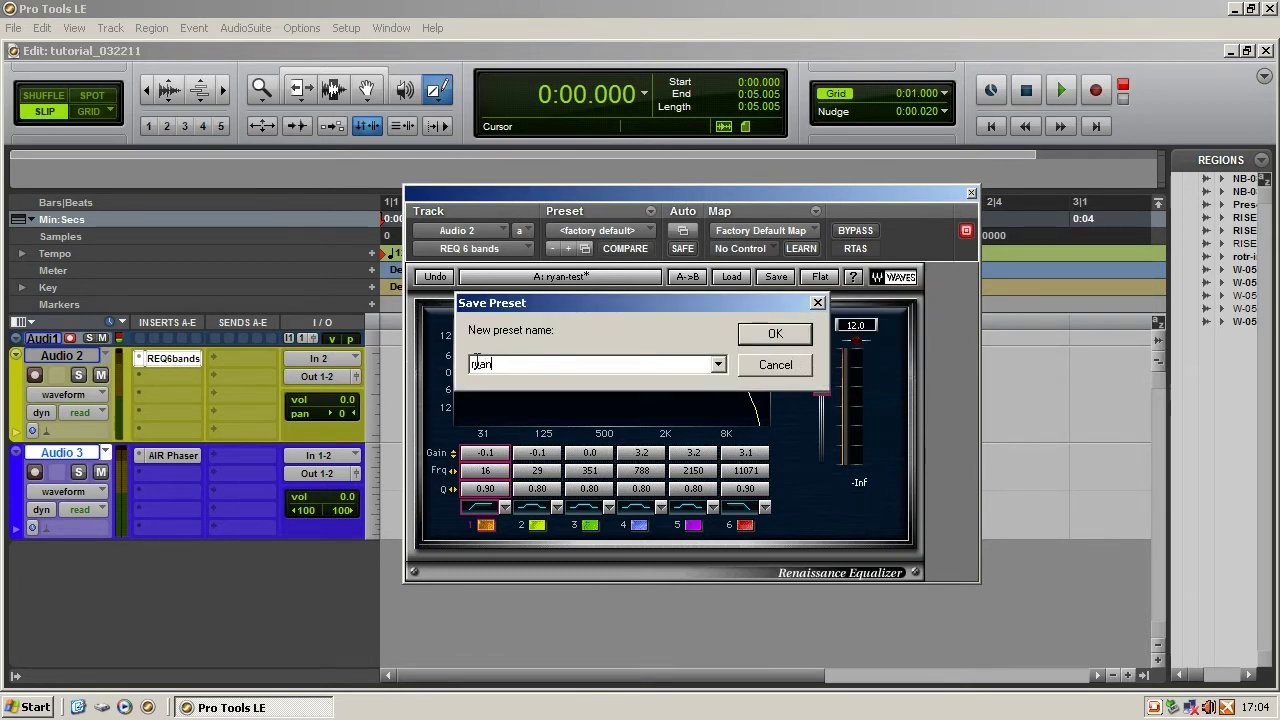
pyautogui.write('test2')
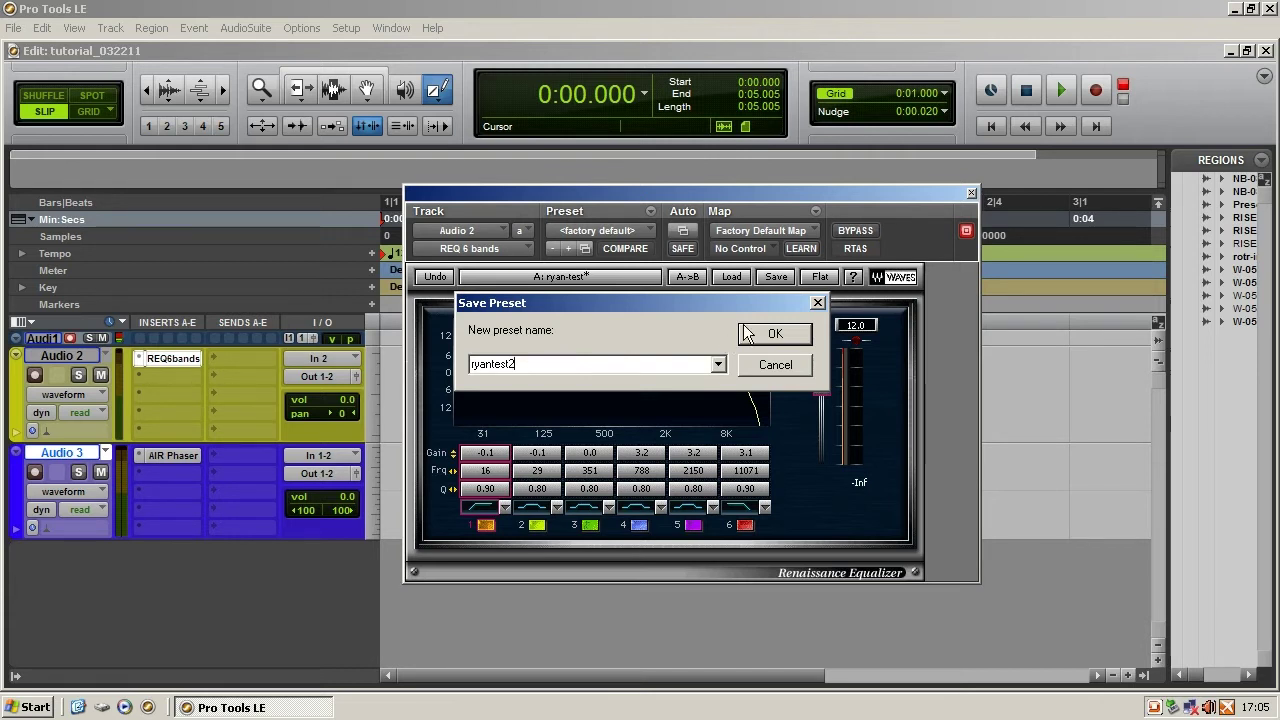
pyautogui.click(778, 333)
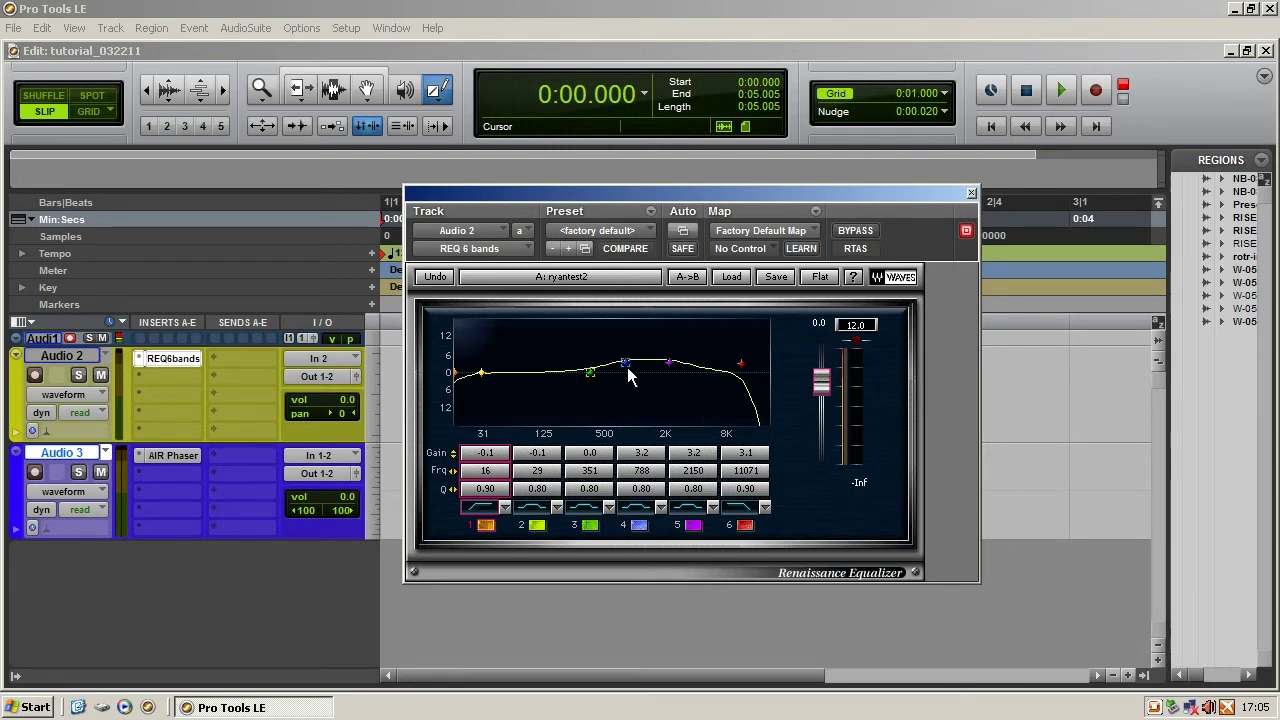
# Boost EQ bands 3 and 4, then reload the ryantest2 user preset to restore the saved curve
pyautogui.moveTo(627, 367); pyautogui.dragTo(590, 364)
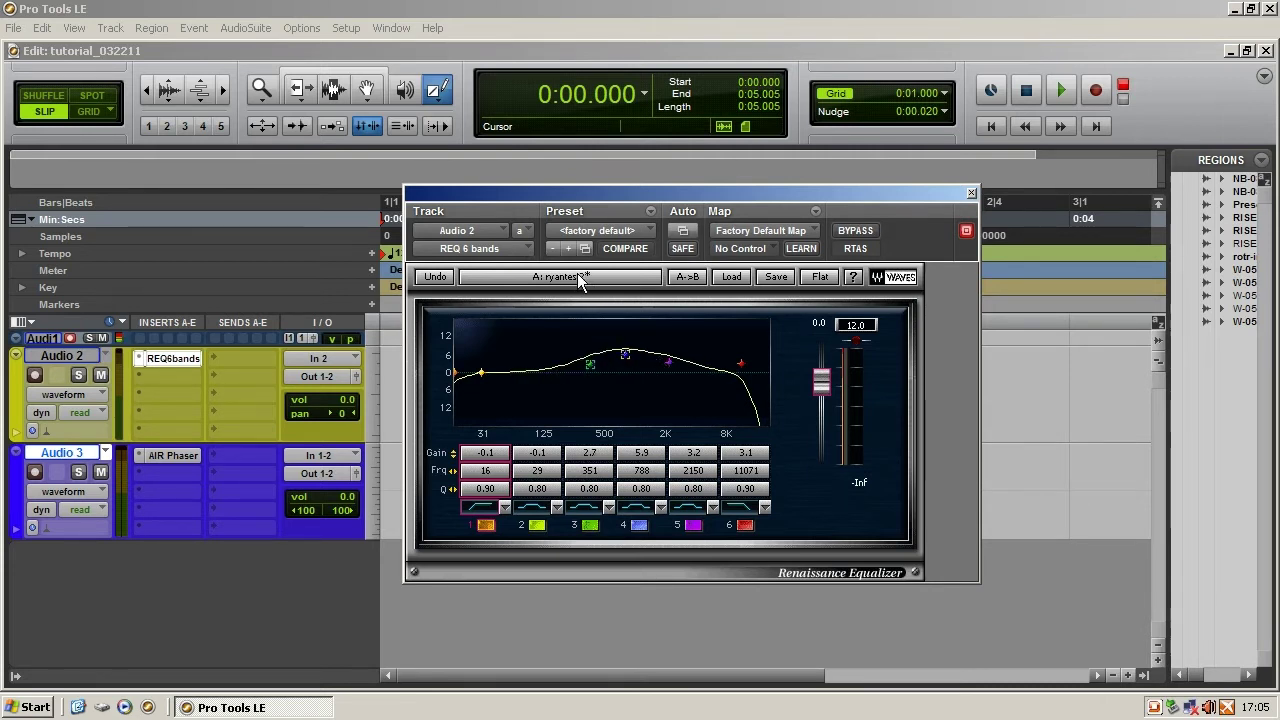
pyautogui.click(737, 275)
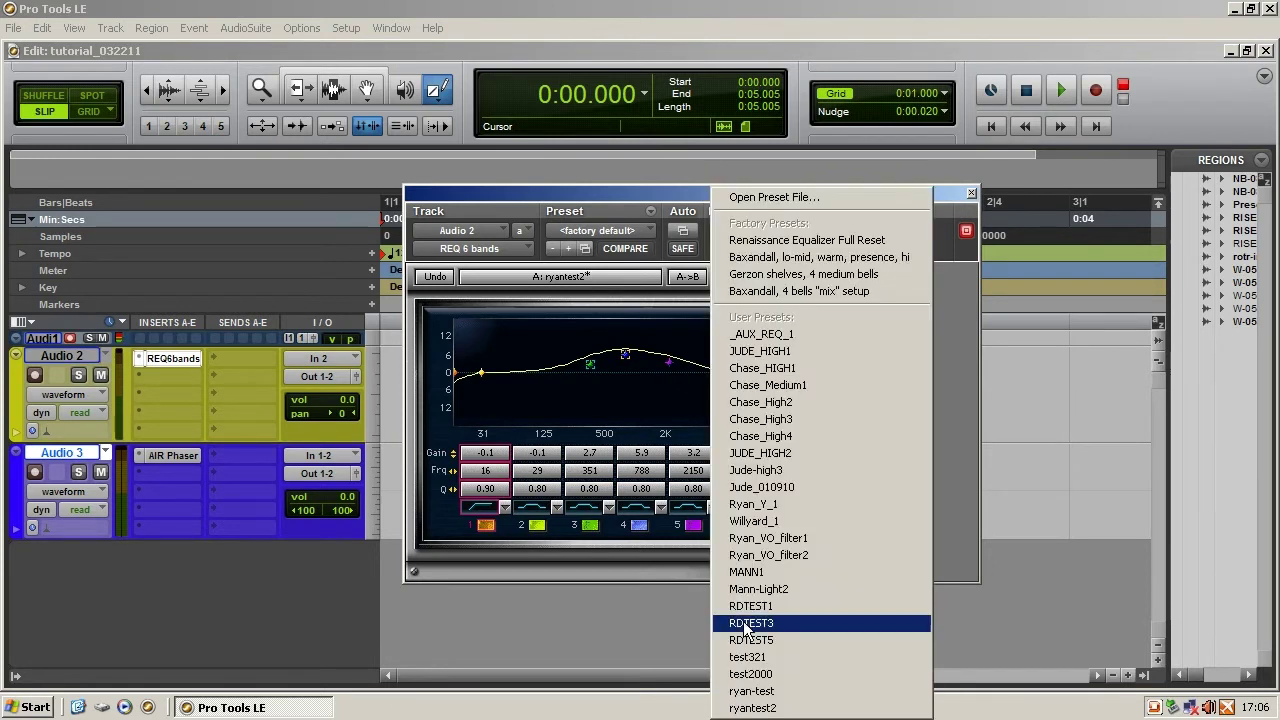
pyautogui.click(778, 710)
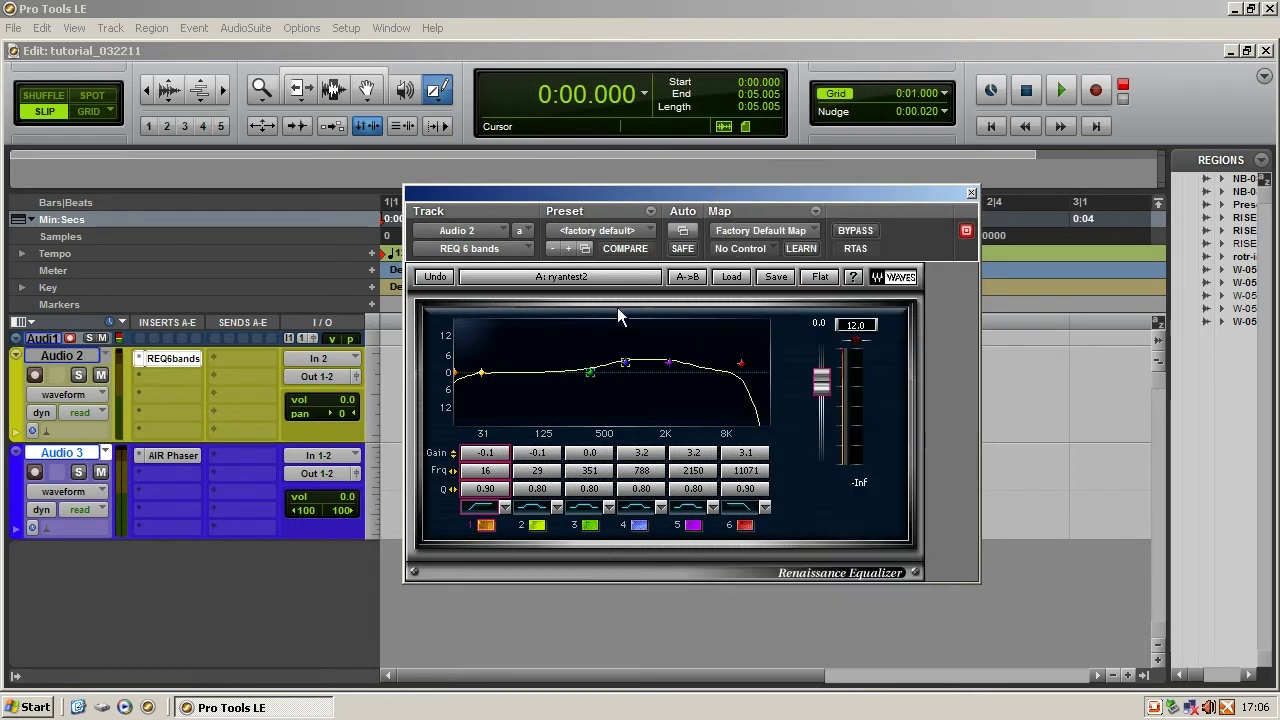
pyautogui.click(733, 276)
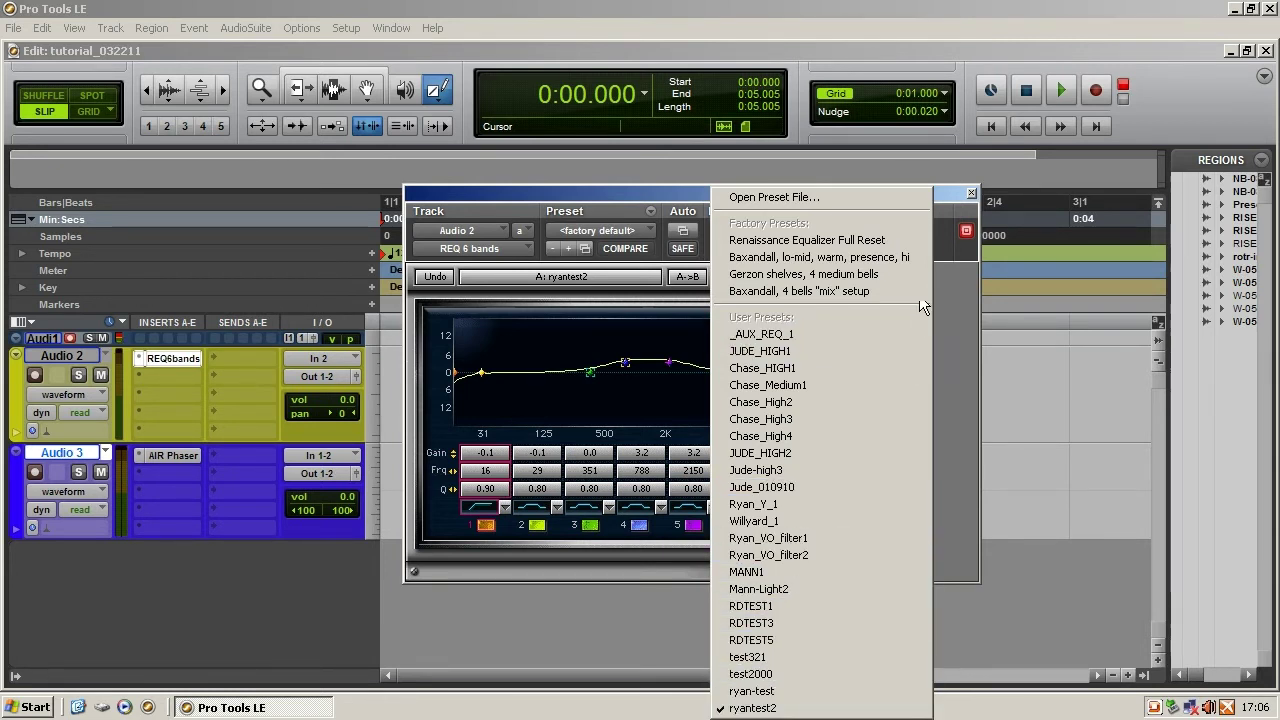
pyautogui.click(959, 292)
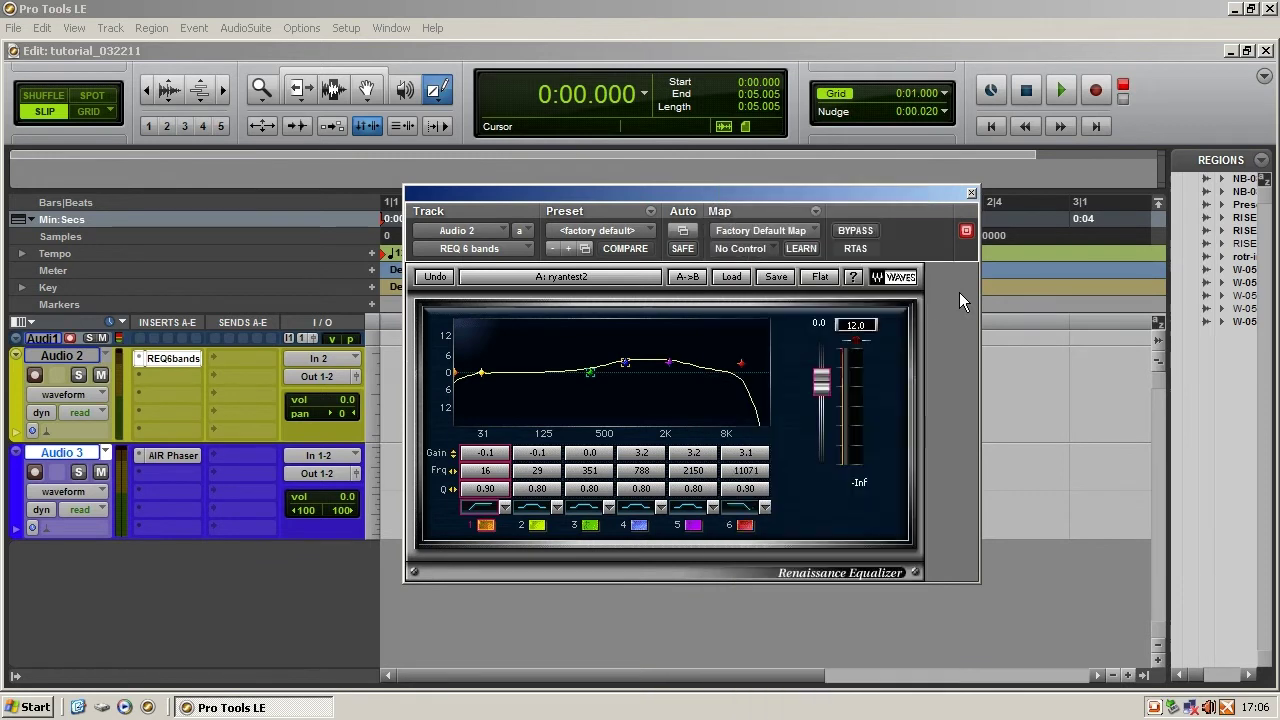
# Close the Renaissance EQ window and remove the existing AIR Phaser from Audio 3's insert
pyautogui.click(971, 194)
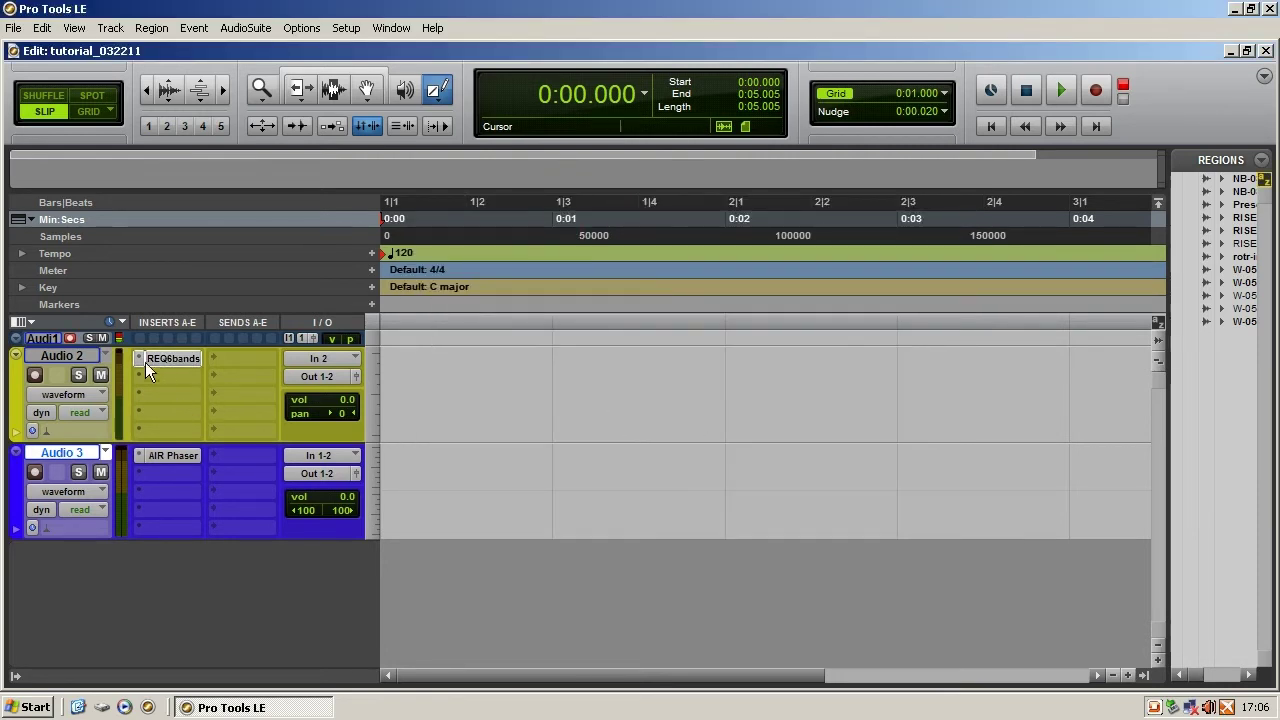
pyautogui.click(139, 456)
pyautogui.click(162, 460)
# Insert a fresh multichannel AIR Phaser (stereo) on Audio 3
pyautogui.click(152, 462)
pyautogui.moveTo(222, 483)
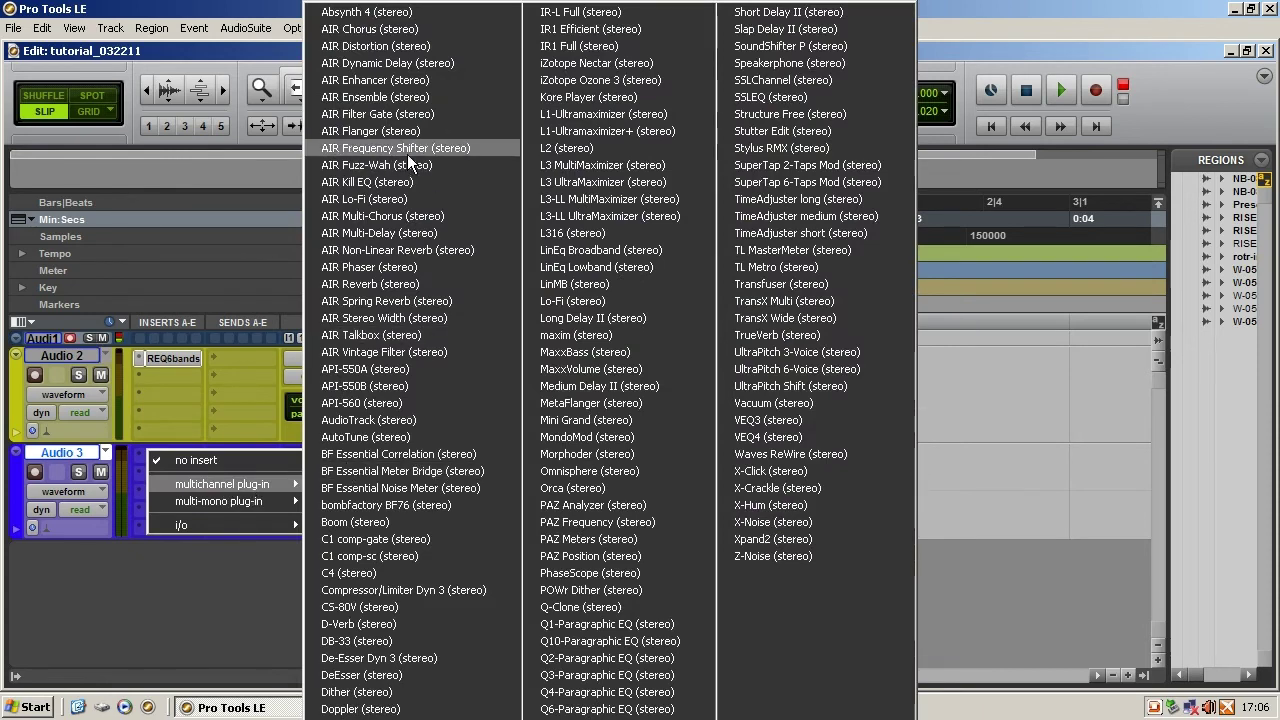
pyautogui.click(398, 267)
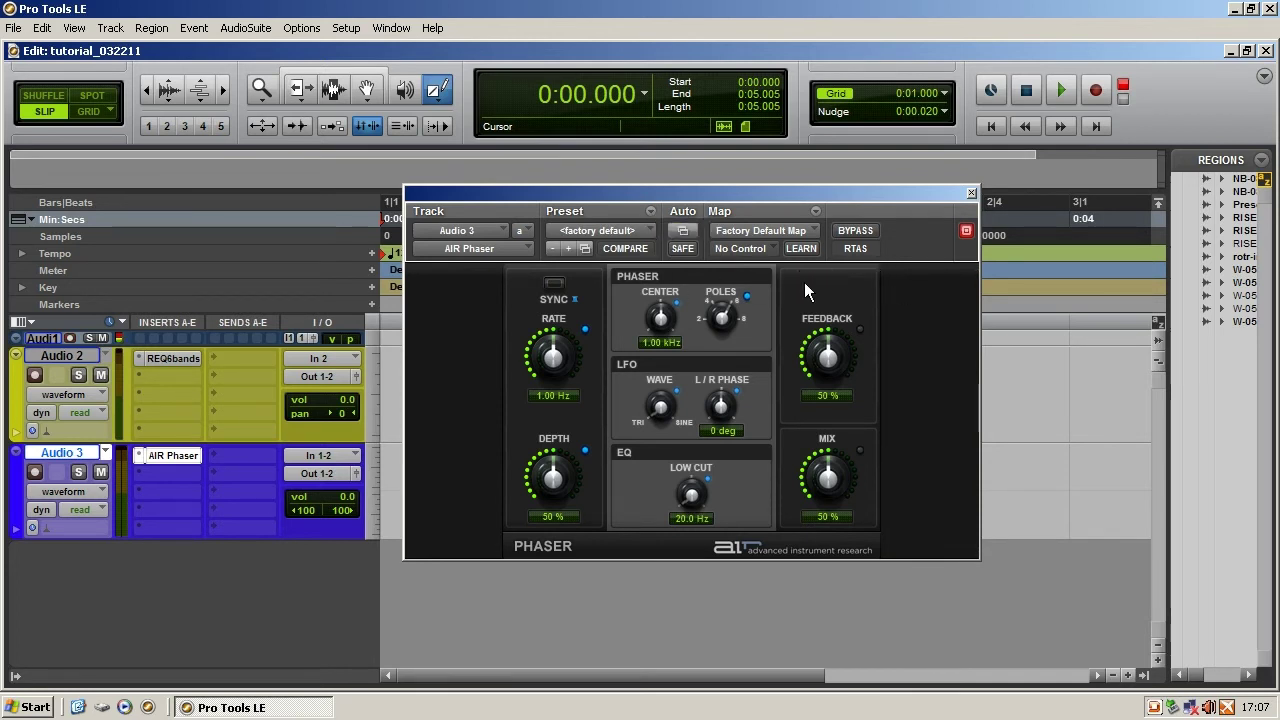
# Use Save Settings As... to store the AIR Phaser's settings as test3
pyautogui.click(651, 212)
pyautogui.click(648, 210)
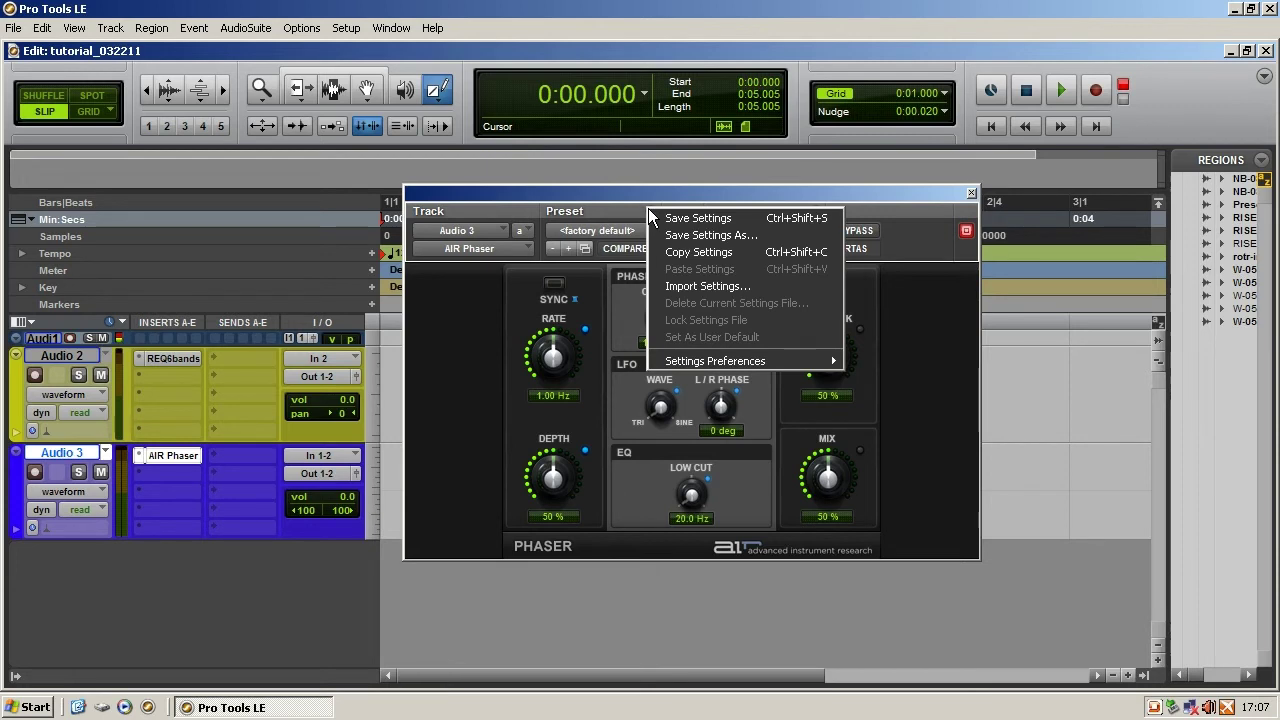
pyautogui.click(745, 234)
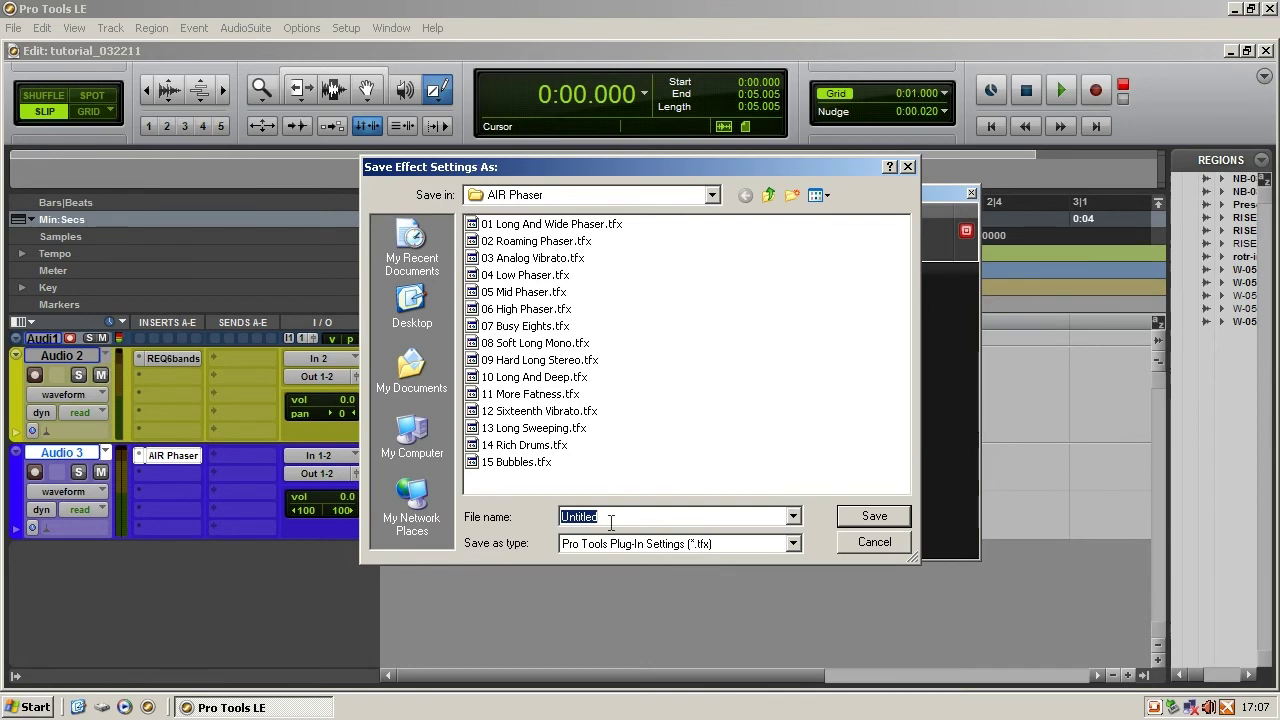
pyautogui.write('test3')
pyautogui.click(852, 519)
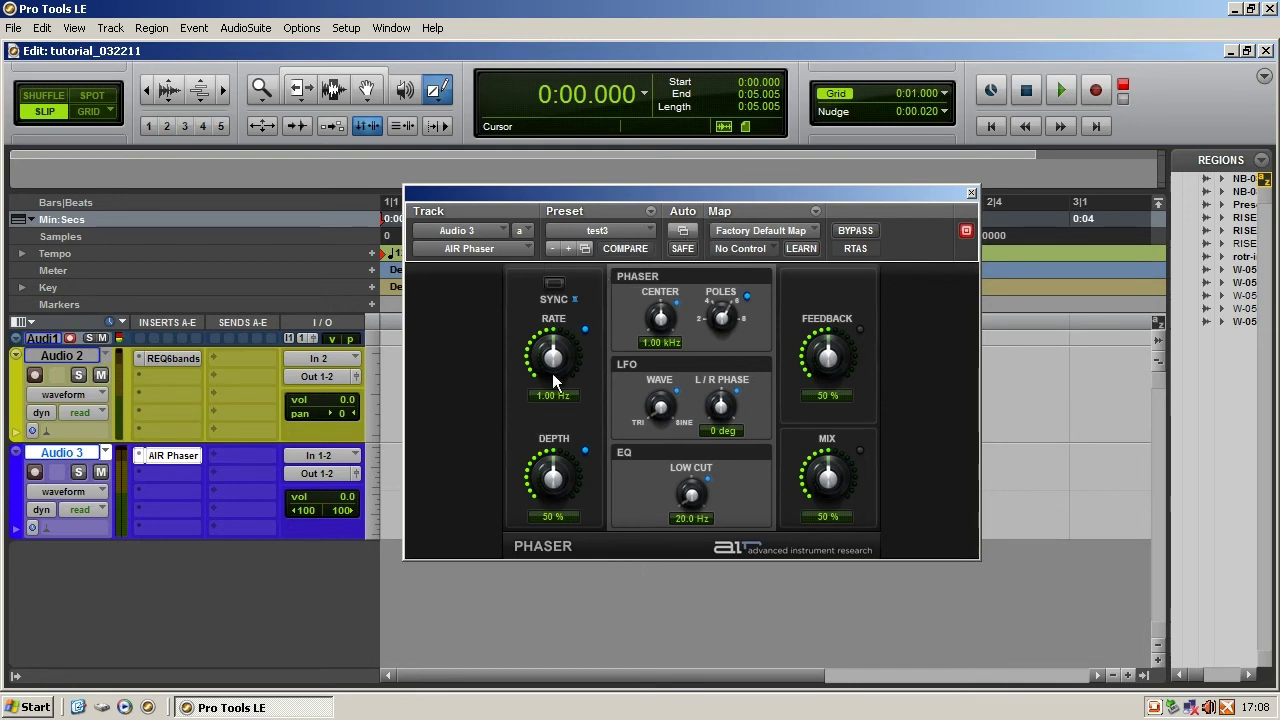
# Load the 15 Bubbles phaser preset, then switch back to the saved test3 preset
pyautogui.click(646, 232)
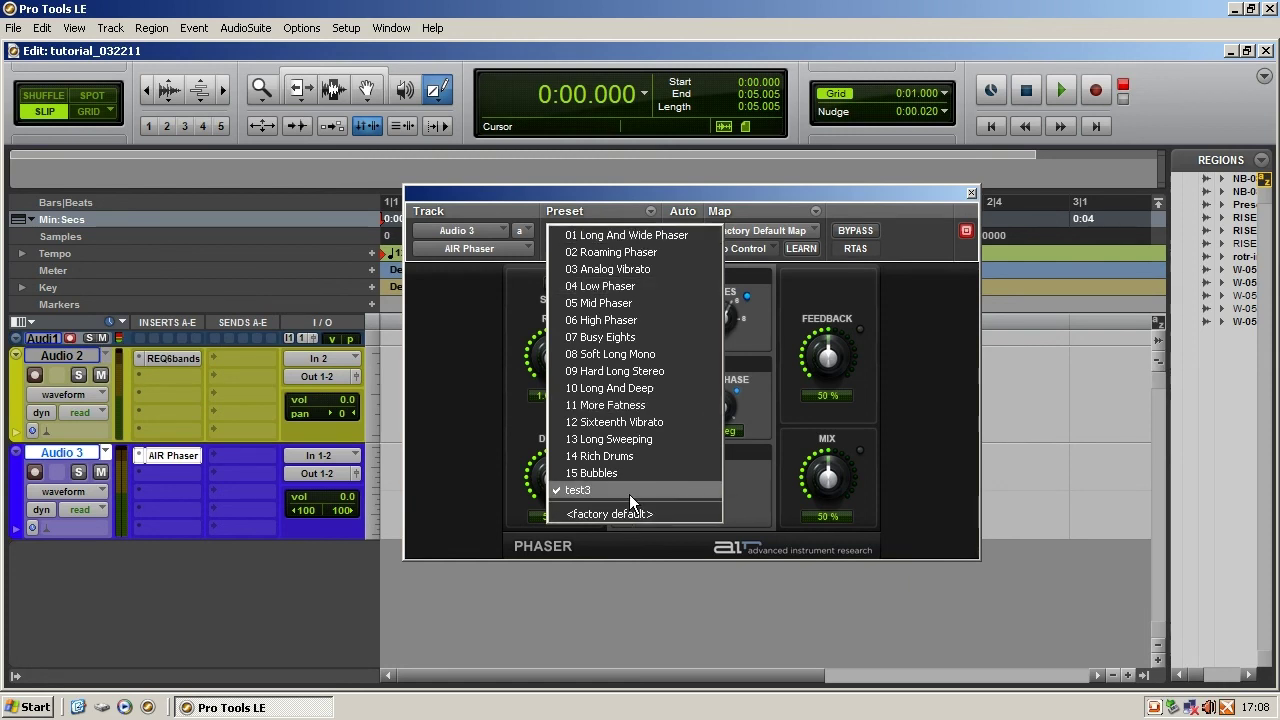
pyautogui.click(615, 473)
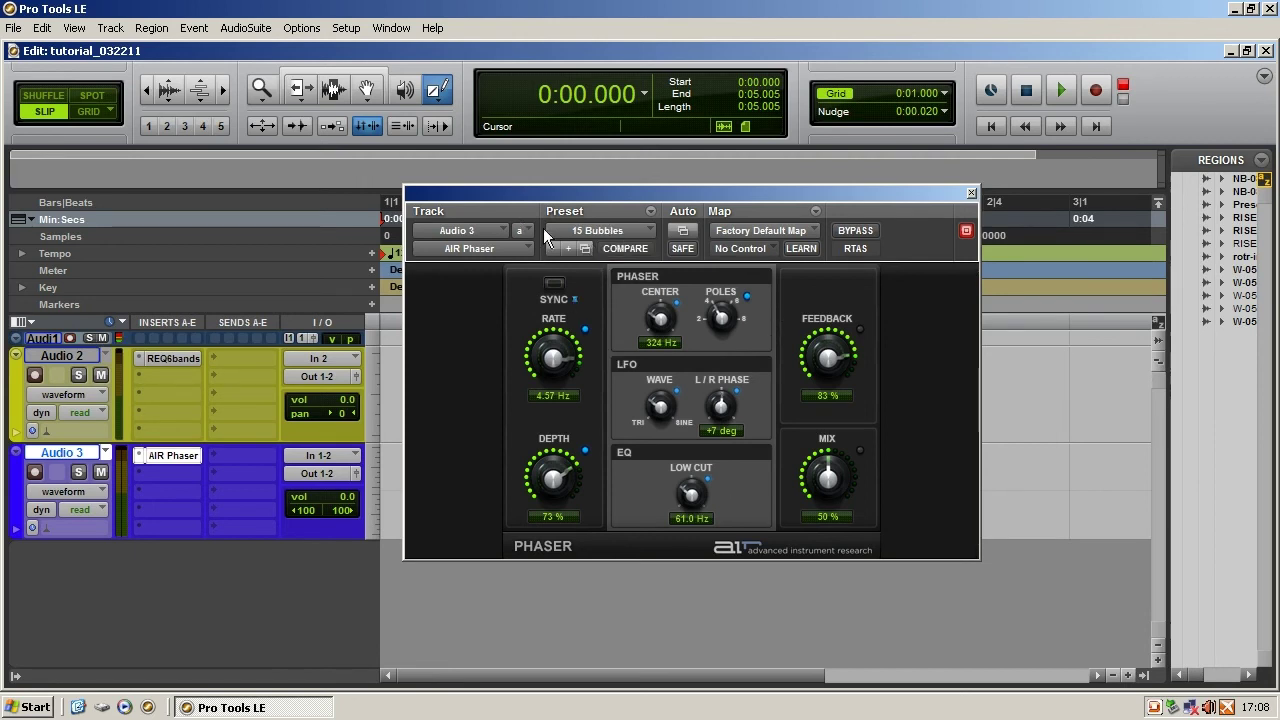
pyautogui.click(600, 231)
pyautogui.click(614, 488)
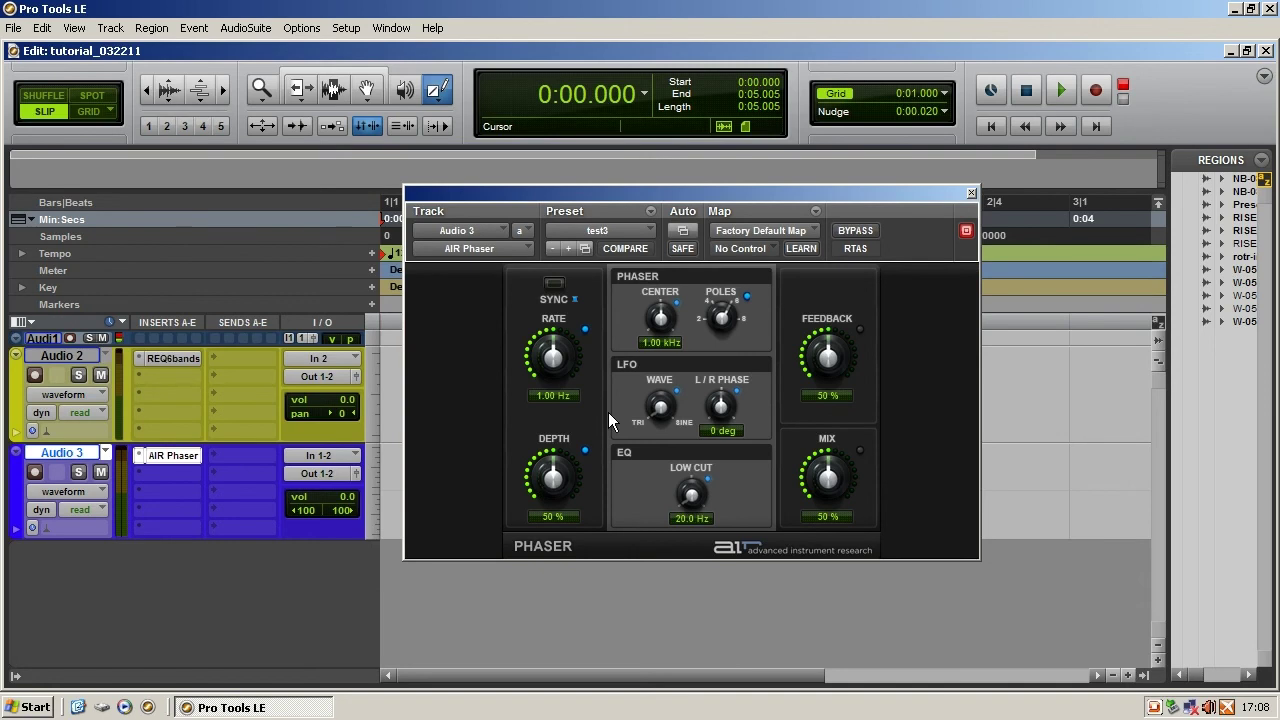
pyautogui.click(650, 212)
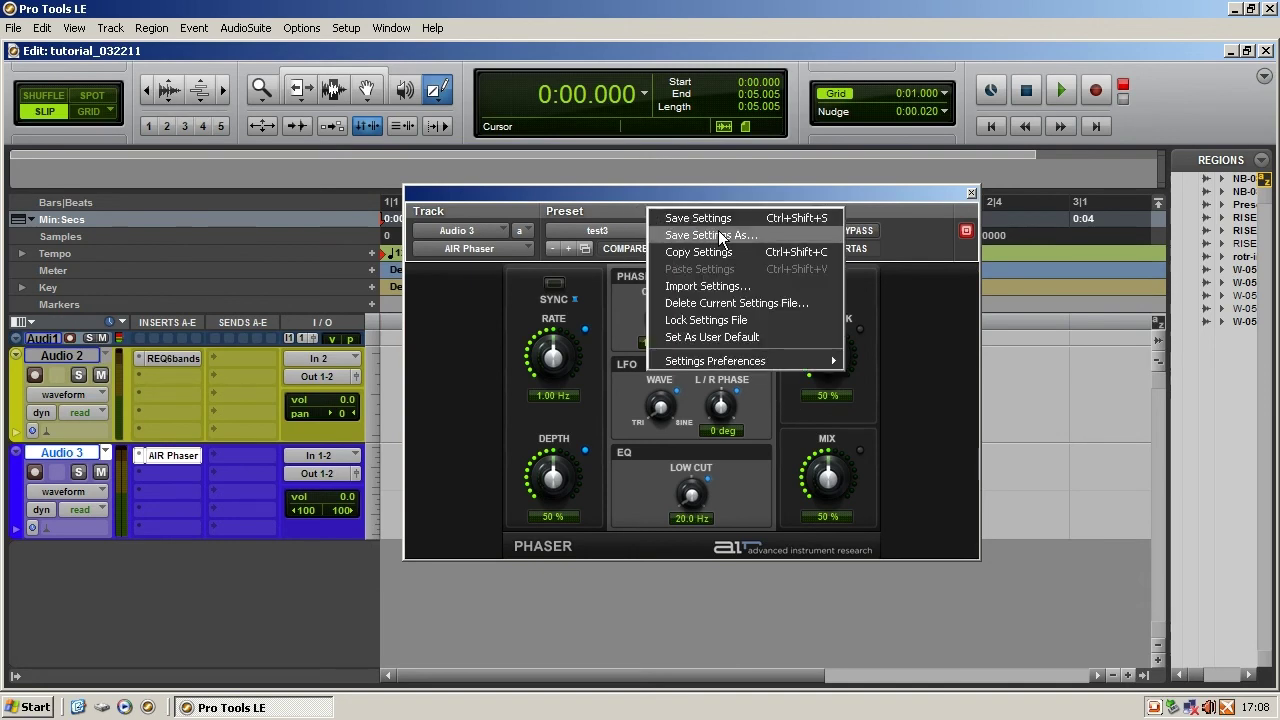
pyautogui.click(725, 287)
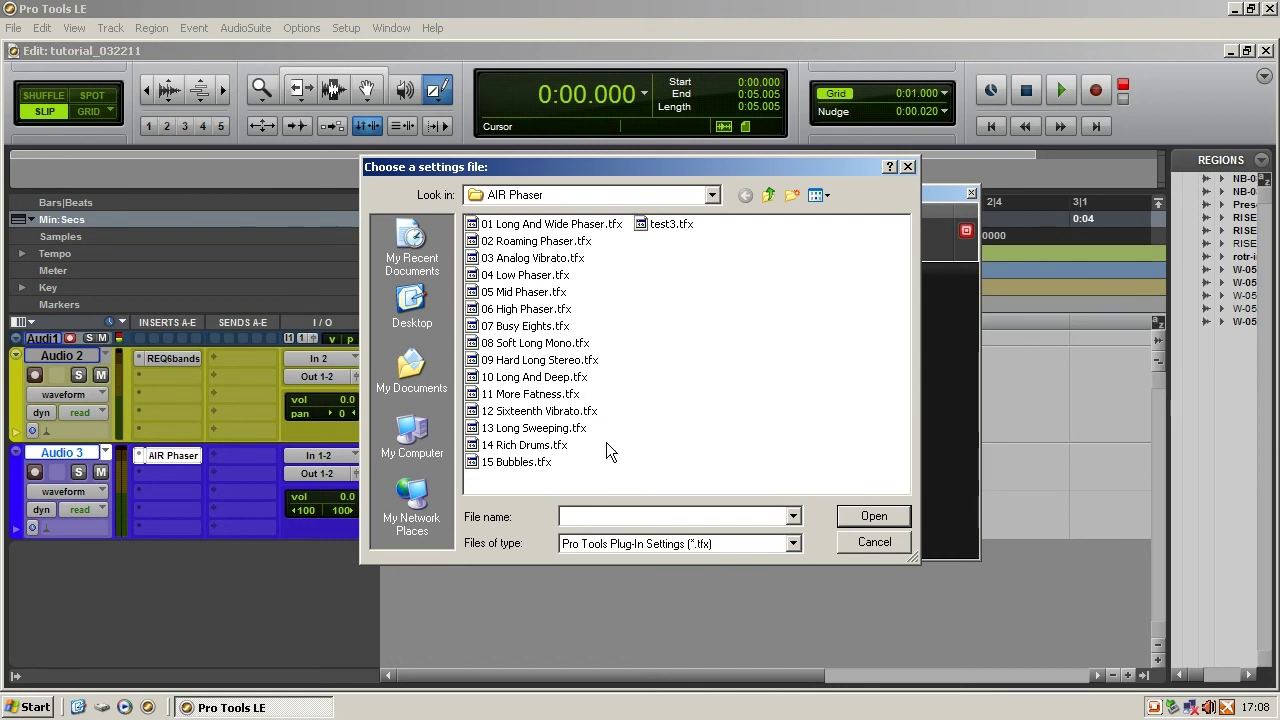
pyautogui.click(539, 396)
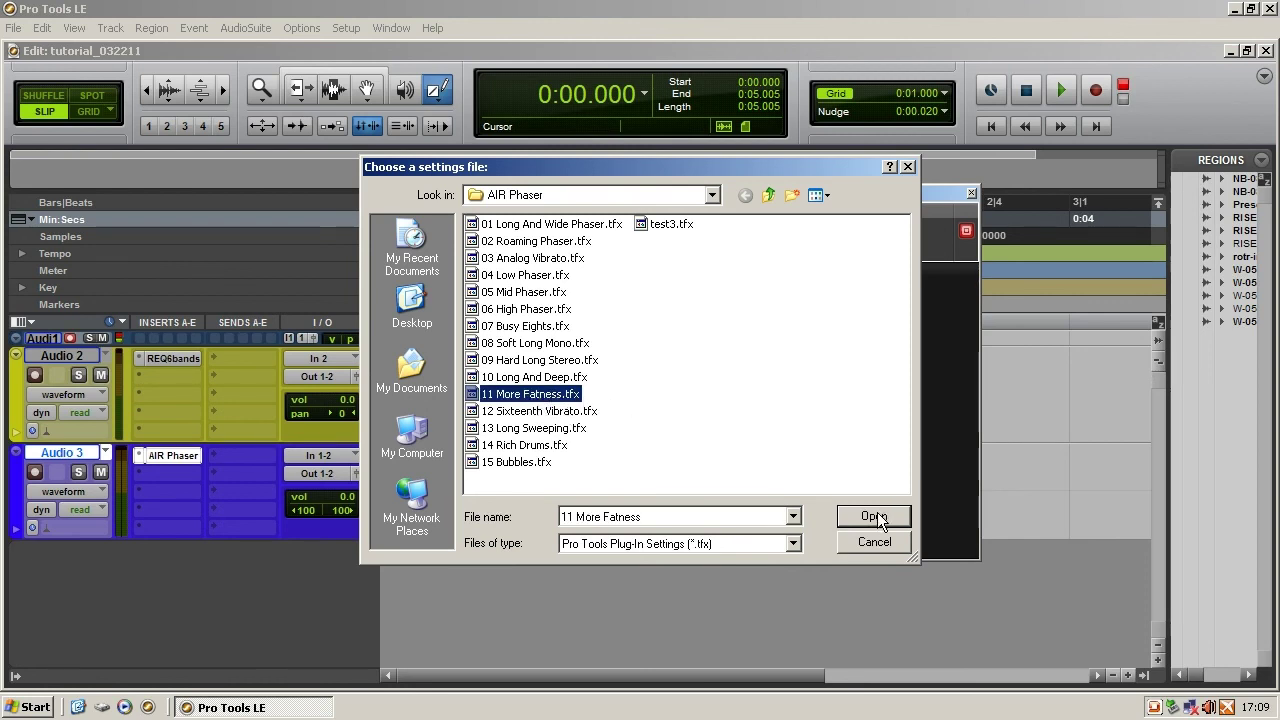
pyautogui.click(876, 543)
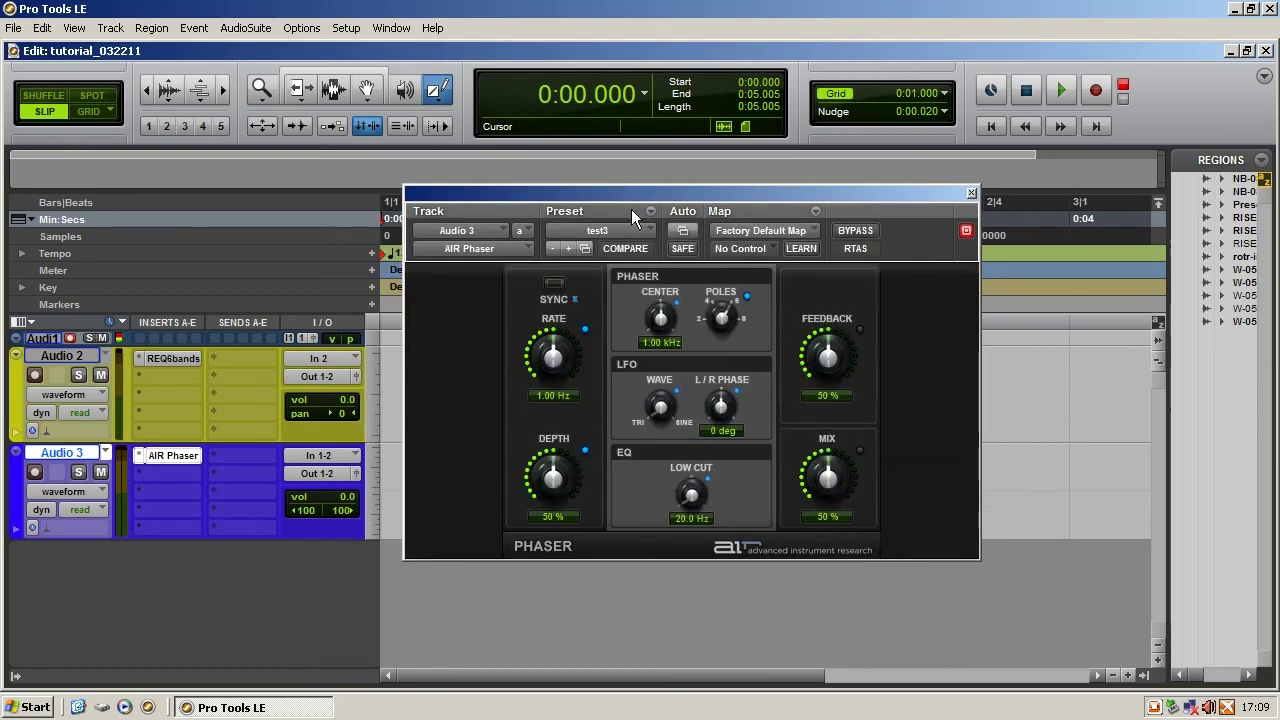
# Dismiss the phaser's settings menu and preset list, then close the AIR Phaser window
pyautogui.click(656, 211)
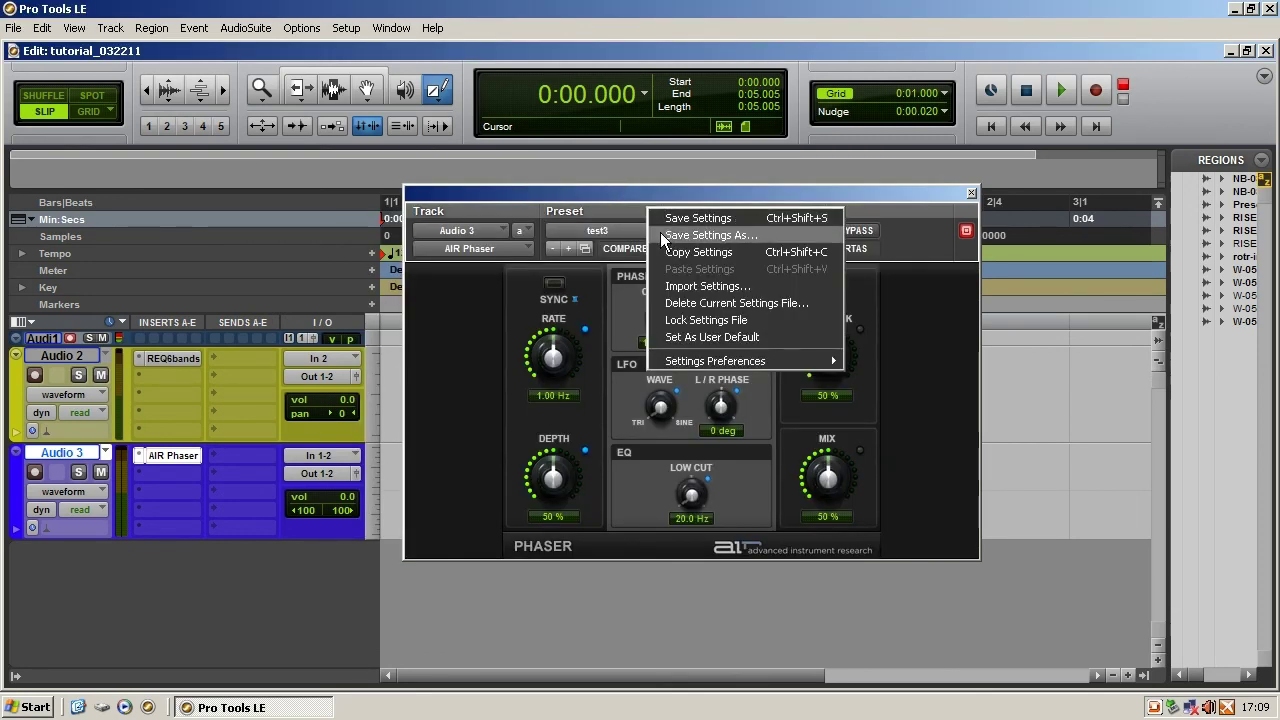
pyautogui.click(619, 191)
pyautogui.click(621, 227)
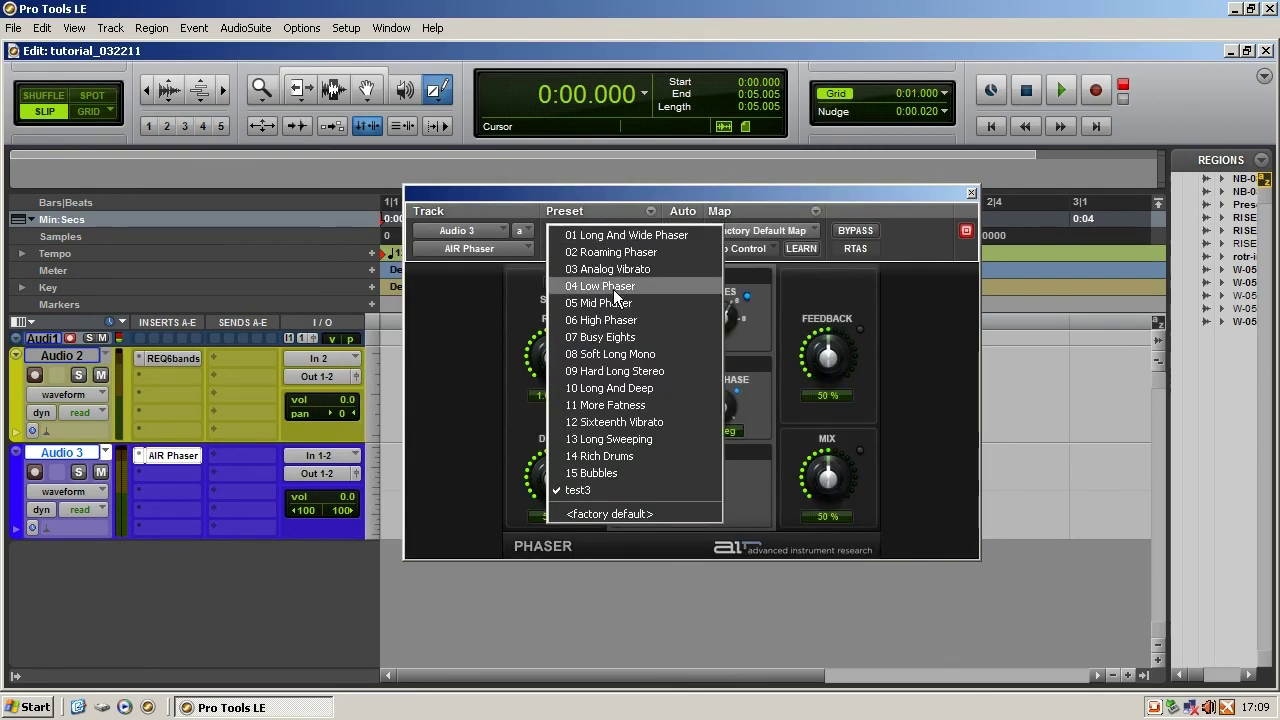
pyautogui.click(720, 192)
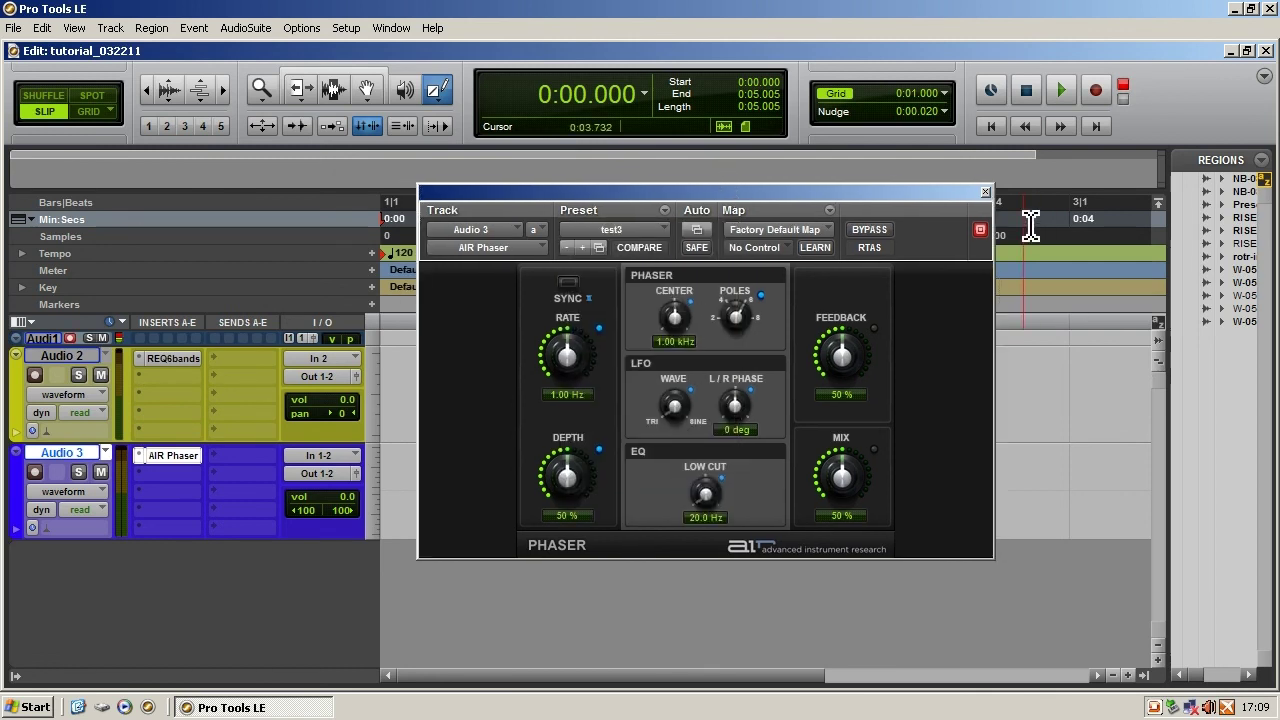
pyautogui.click(971, 192)
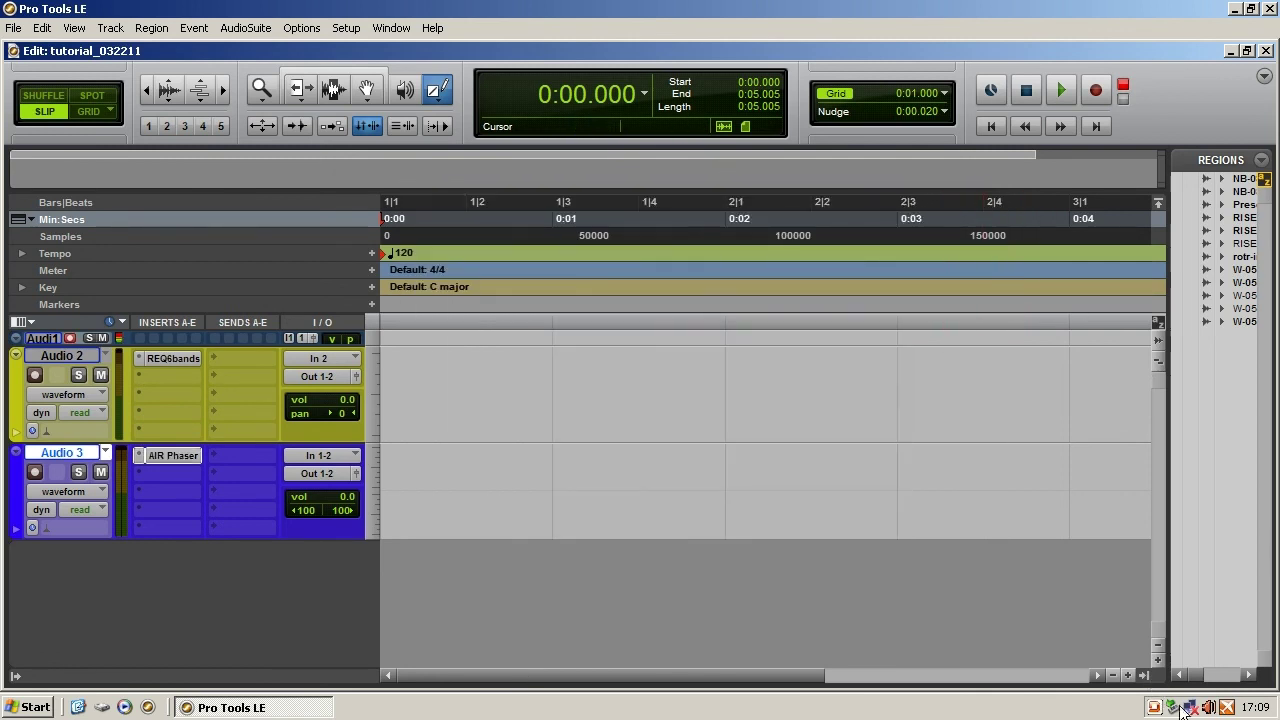